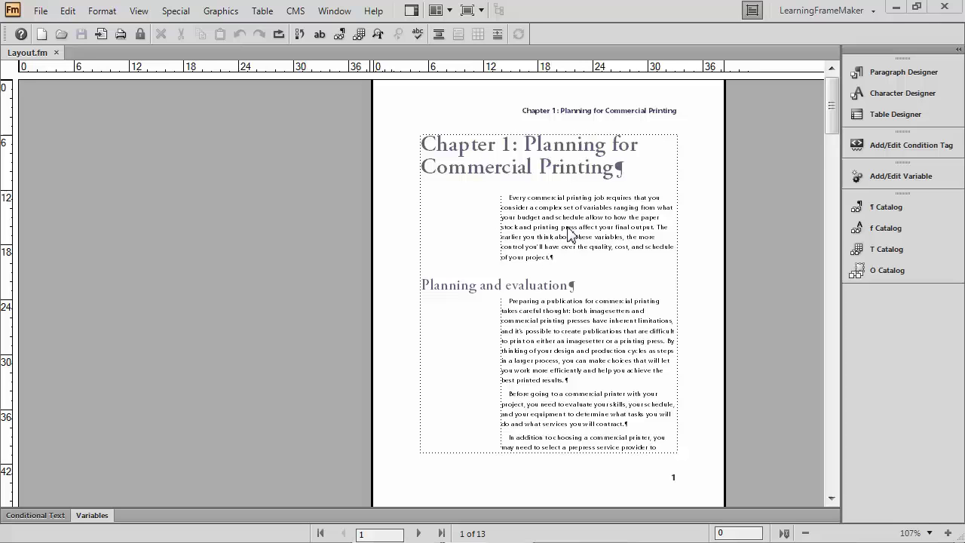
# Step: Click into page 1's body text, scroll through the following pages, and deselect
pyautogui.click(569, 234)
pyautogui.scroll(-4, 569, 233)
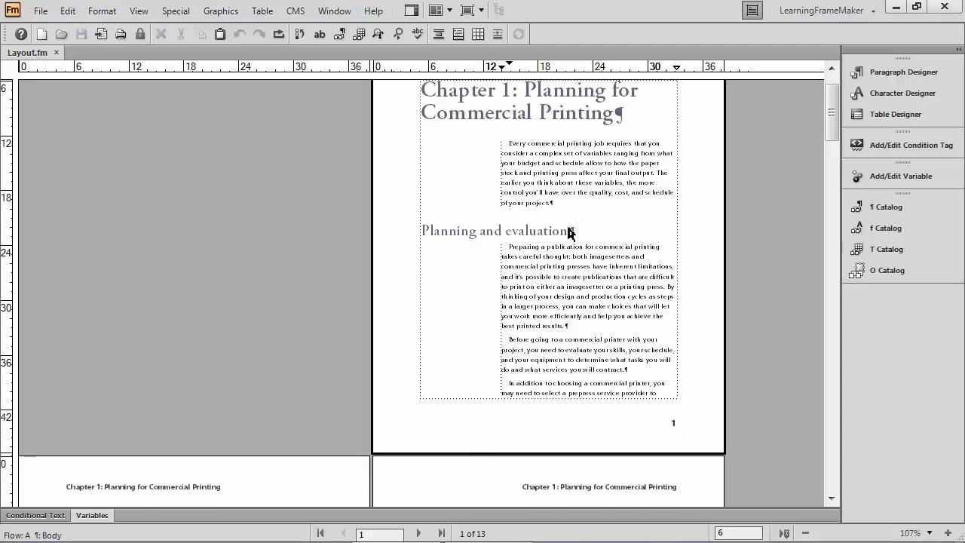
pyautogui.scroll(-2, 569, 235)
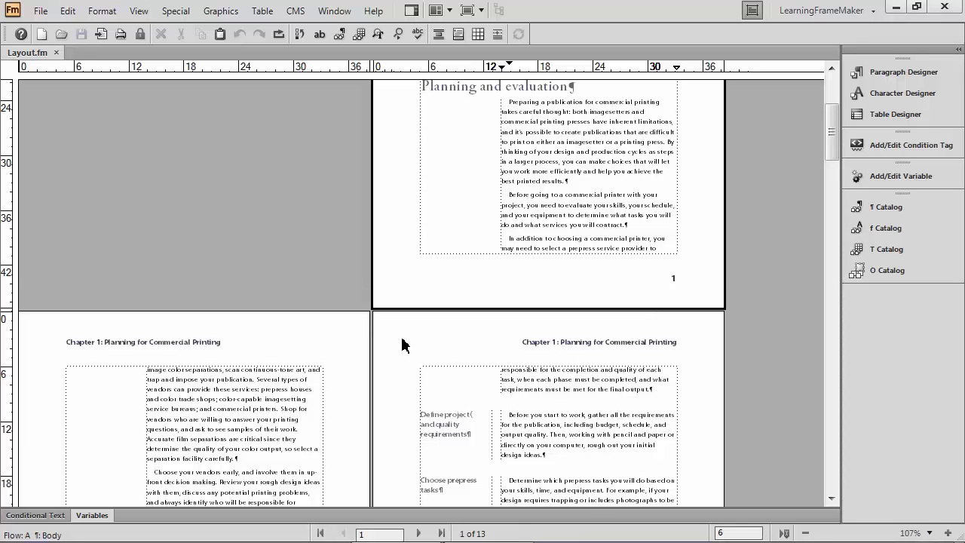
pyautogui.scroll(-2, 401, 344)
pyautogui.scroll(-6, 402, 344)
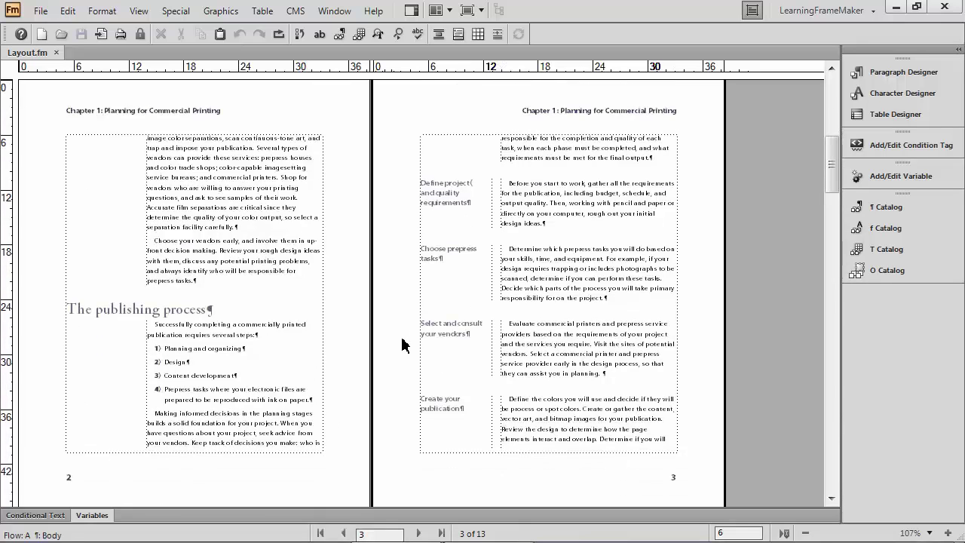
pyautogui.scroll(-5, 402, 344)
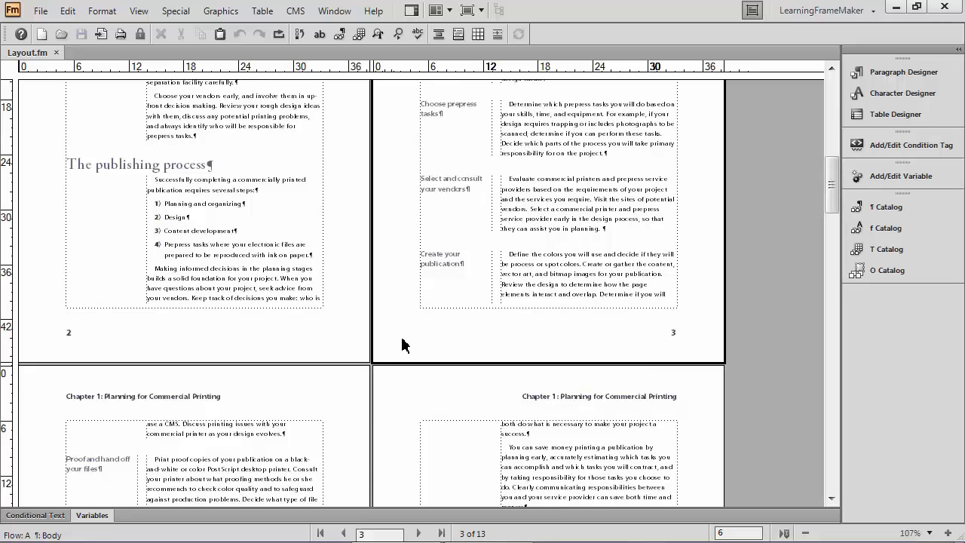
pyautogui.scroll(20, 402, 345)
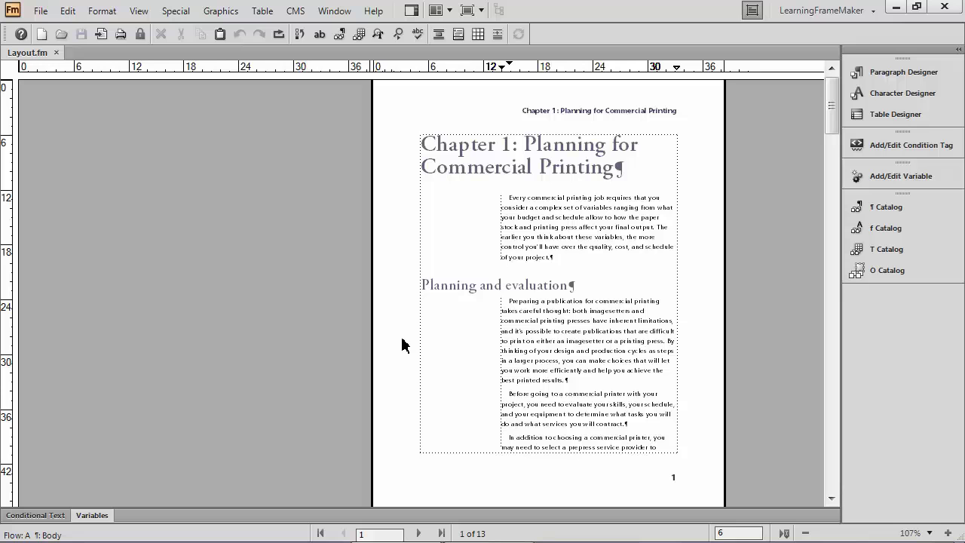
pyautogui.click(572, 108)
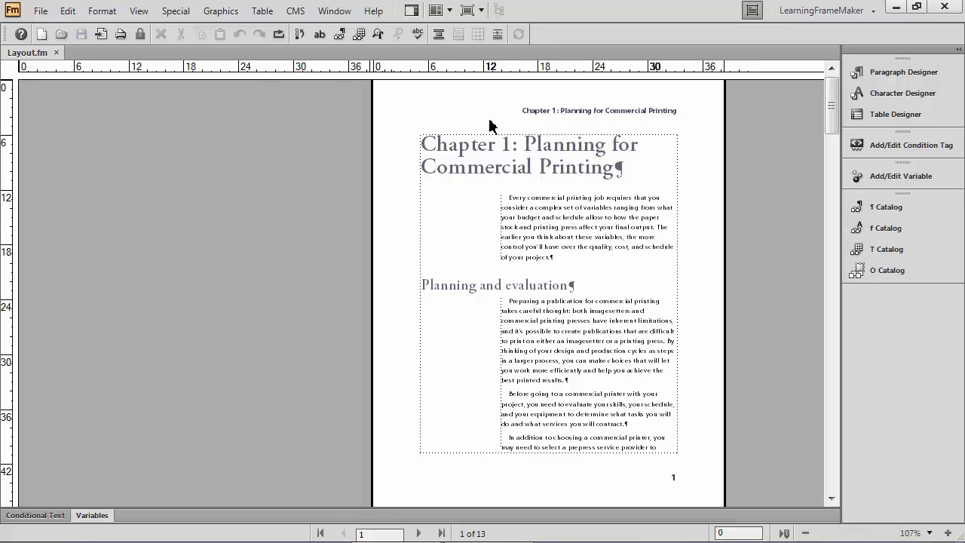
# Step: Switch to the master pages and scroll to the custom First master (3 of 3)
pyautogui.click(139, 11)
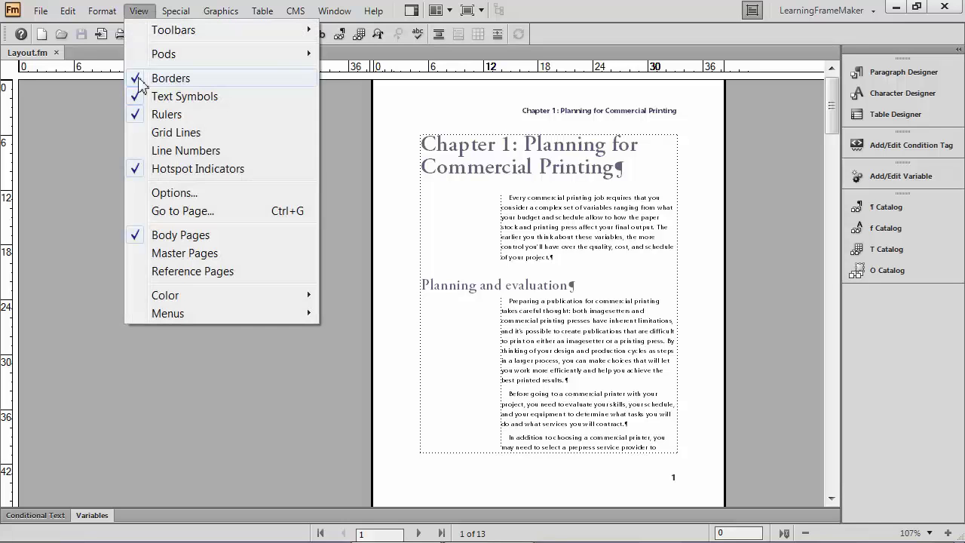
pyautogui.click(165, 257)
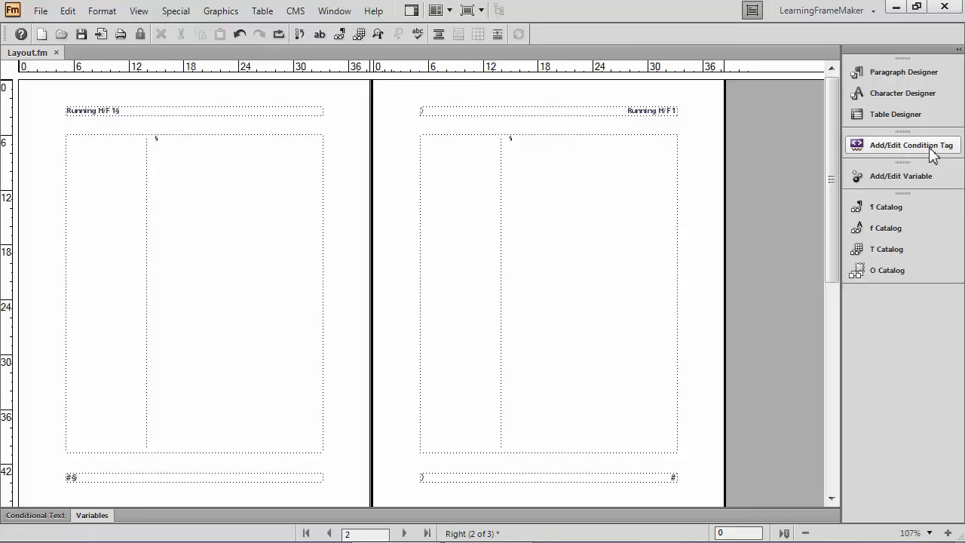
pyautogui.moveTo(826, 211); pyautogui.dragTo(824, 423)
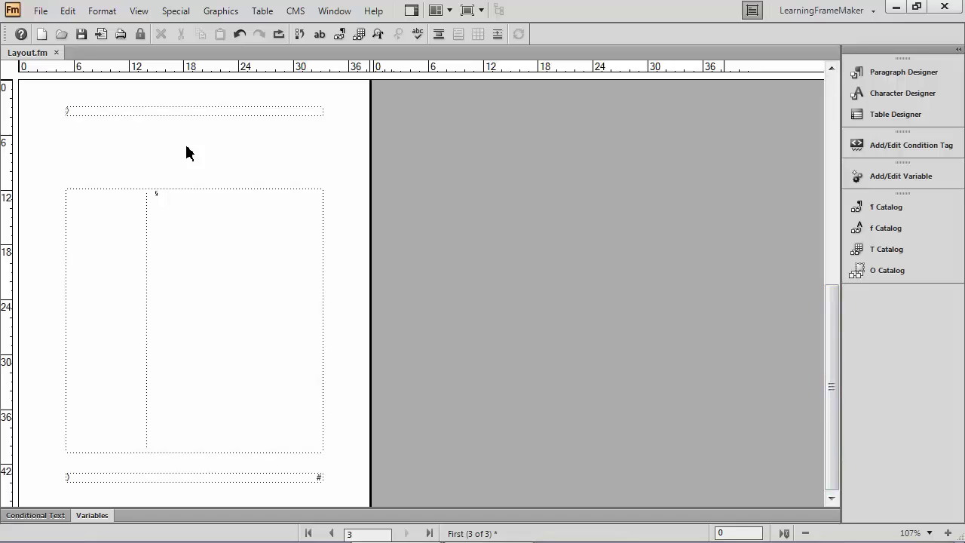
# Step: Check the Special menu's add/delete master commands without choosing any, then reopen View
pyautogui.click(181, 15)
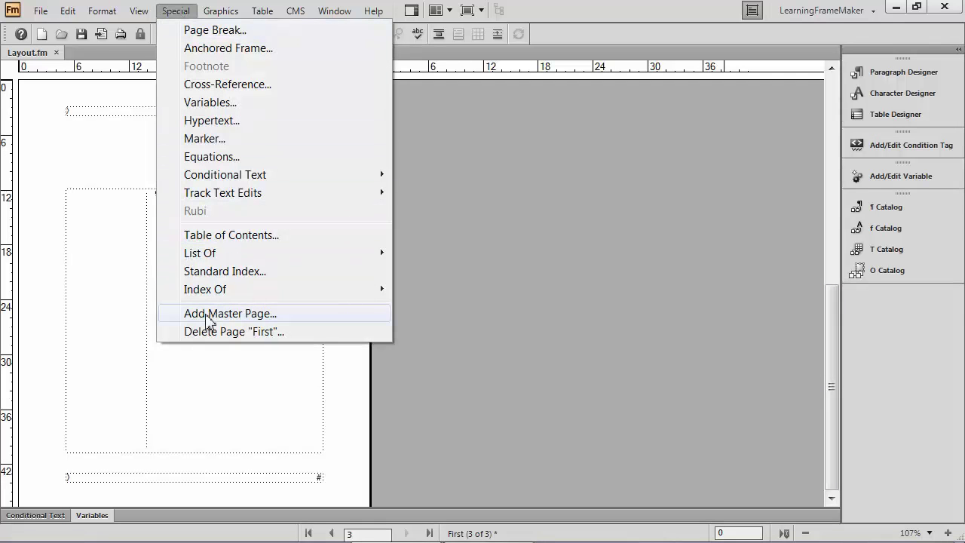
pyautogui.click(173, 17)
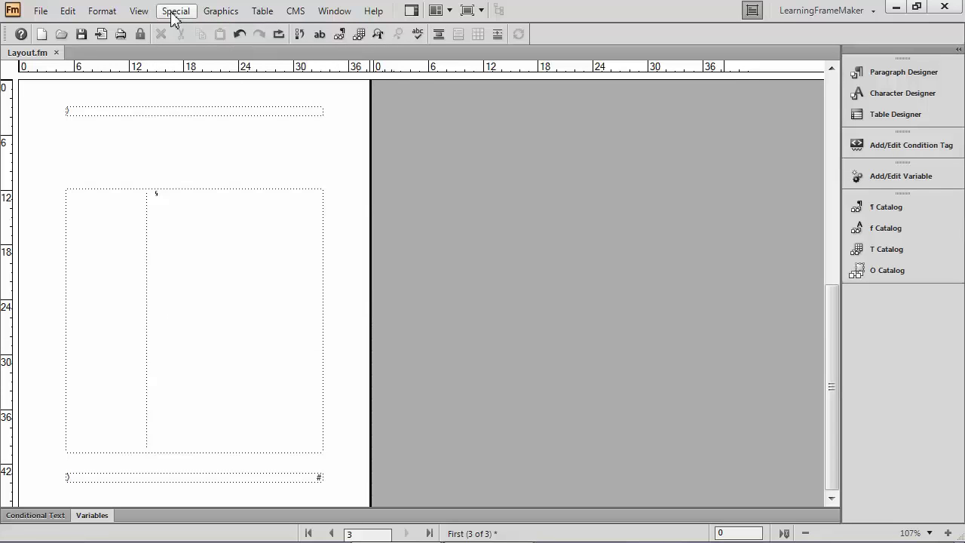
pyautogui.click(139, 10)
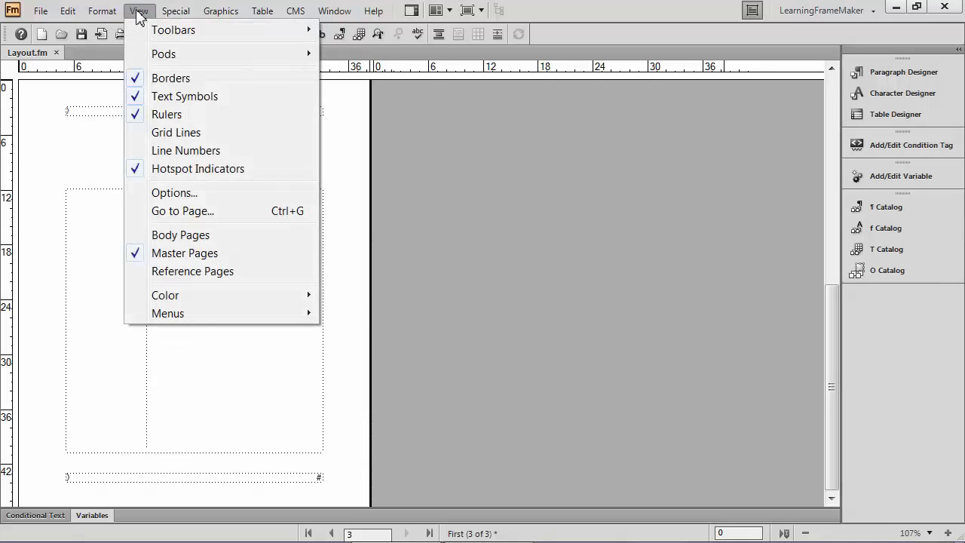
# Step: Return to body page 1 and set its Master Page Usage to the custom First master
pyautogui.click(170, 237)
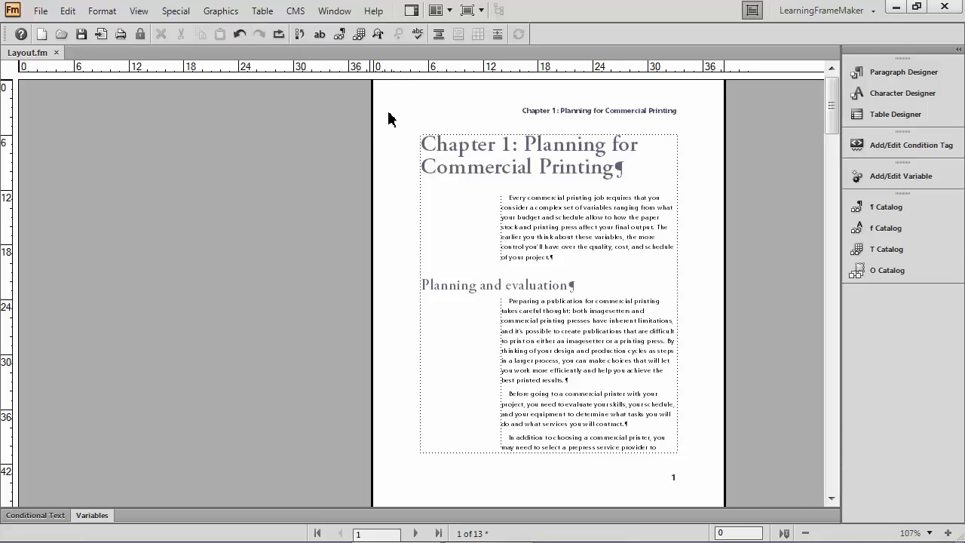
pyautogui.click(95, 15)
pyautogui.moveTo(122, 133)
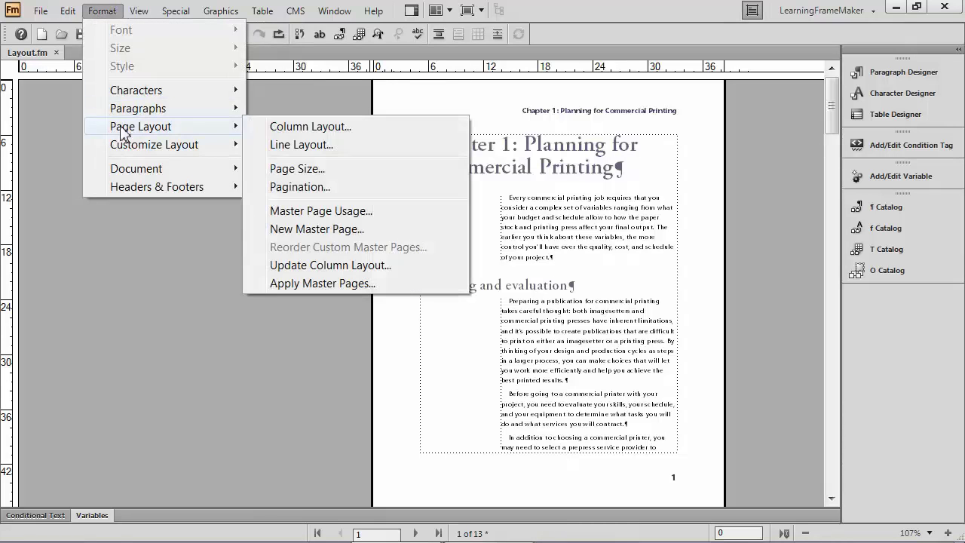
pyautogui.click(282, 213)
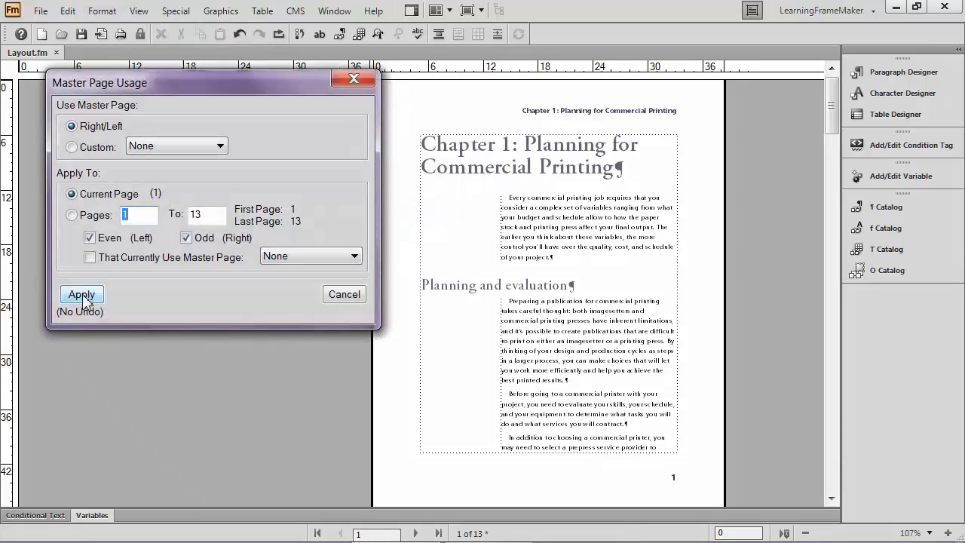
pyautogui.click(104, 148)
pyautogui.click(157, 147)
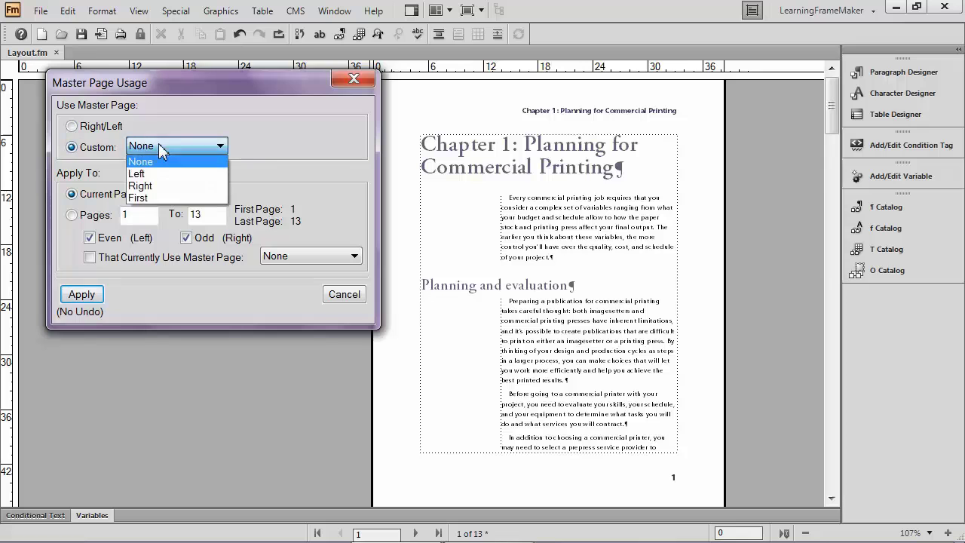
pyautogui.click(164, 199)
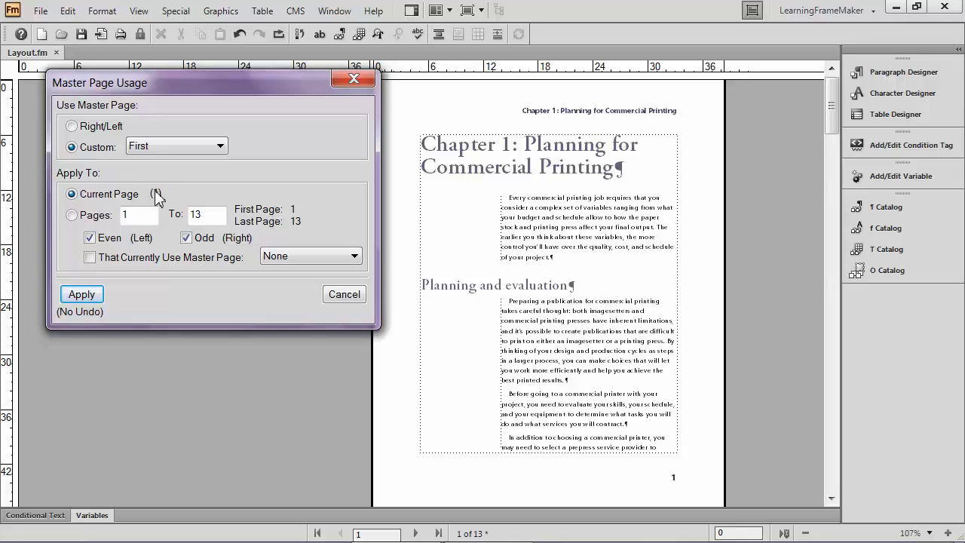
# Step: Apply the First master to page 1, then scroll through pages 2–3 and back to compare headers
pyautogui.click(89, 298)
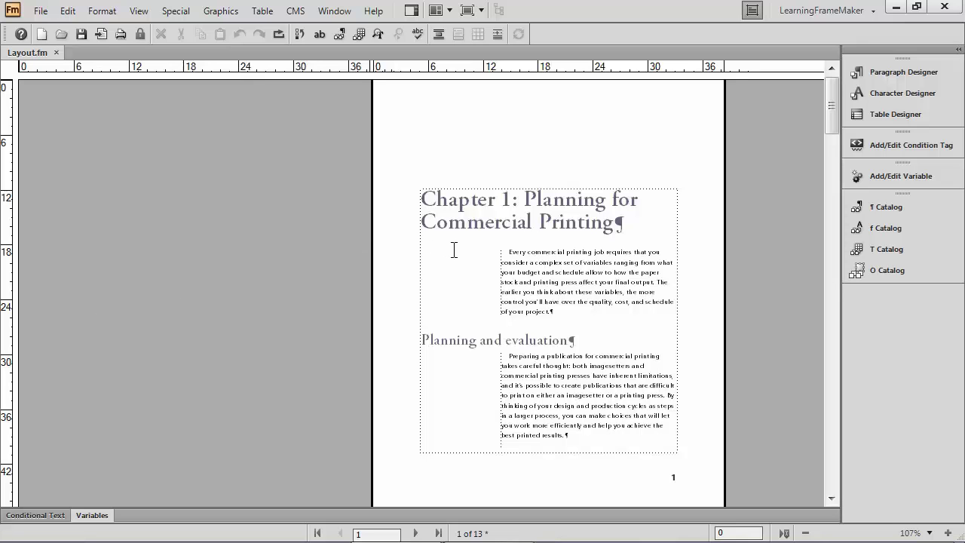
pyautogui.scroll(-5, 454, 252)
pyautogui.scroll(-2, 454, 255)
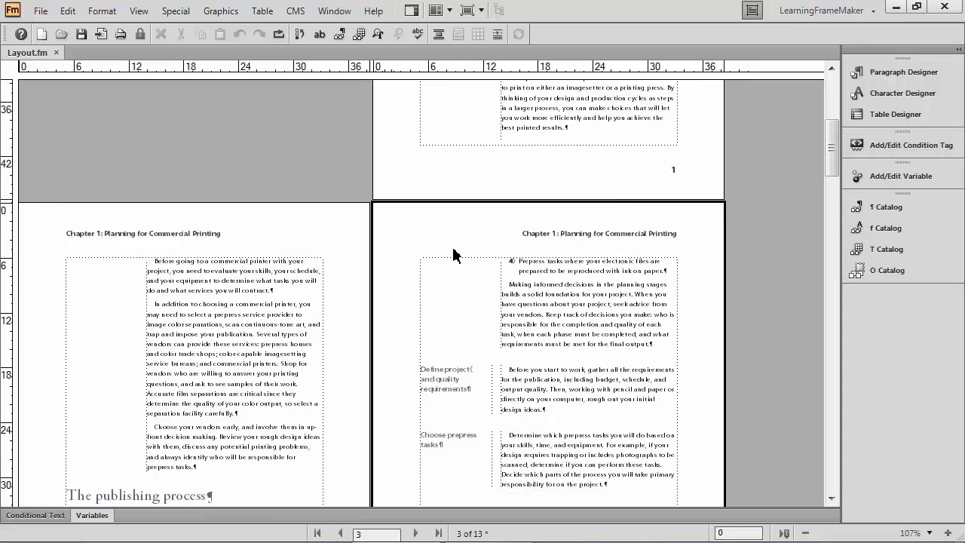
pyautogui.scroll(-6, 453, 254)
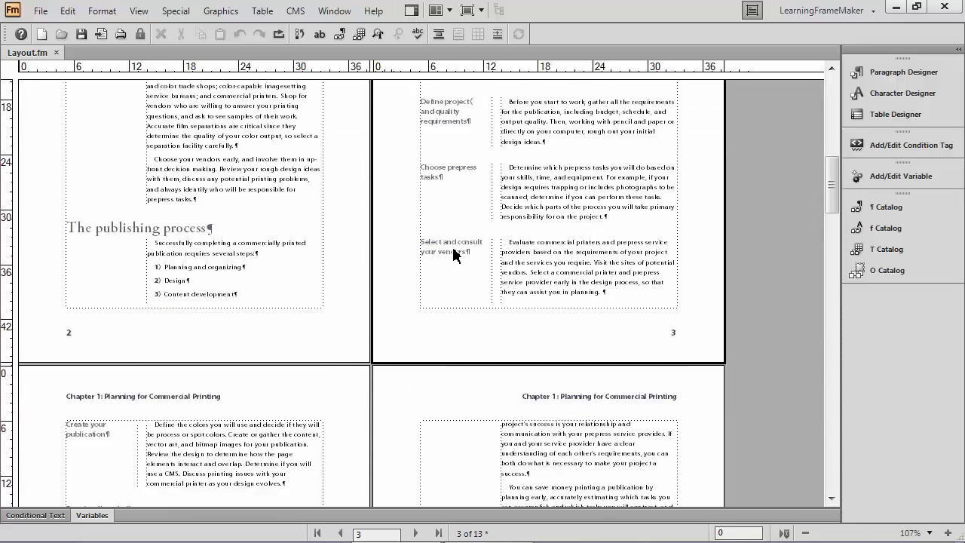
pyautogui.scroll(12, 454, 255)
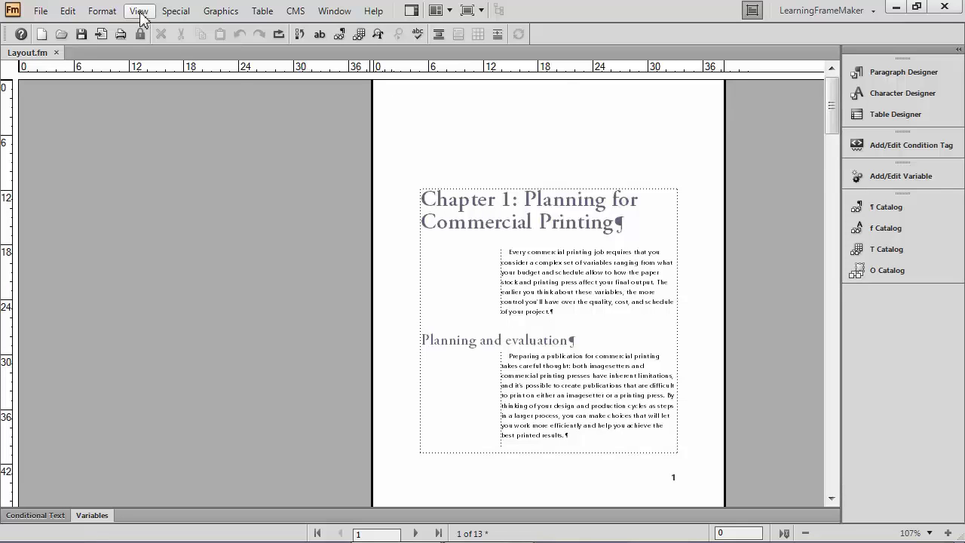
# Step: Switch page 1 back to the Right/Left masters in Master Page Usage, restoring its running header
pyautogui.click(101, 10)
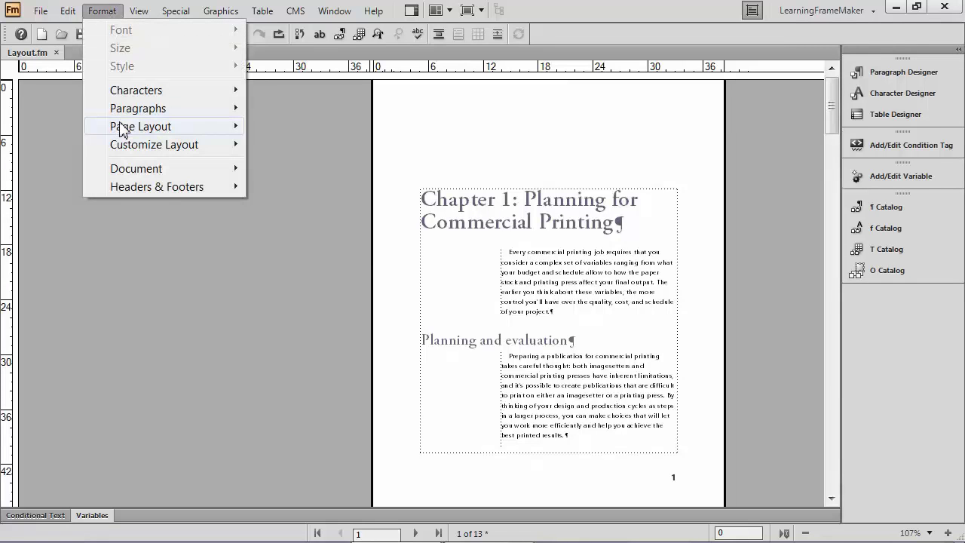
pyautogui.moveTo(117, 128)
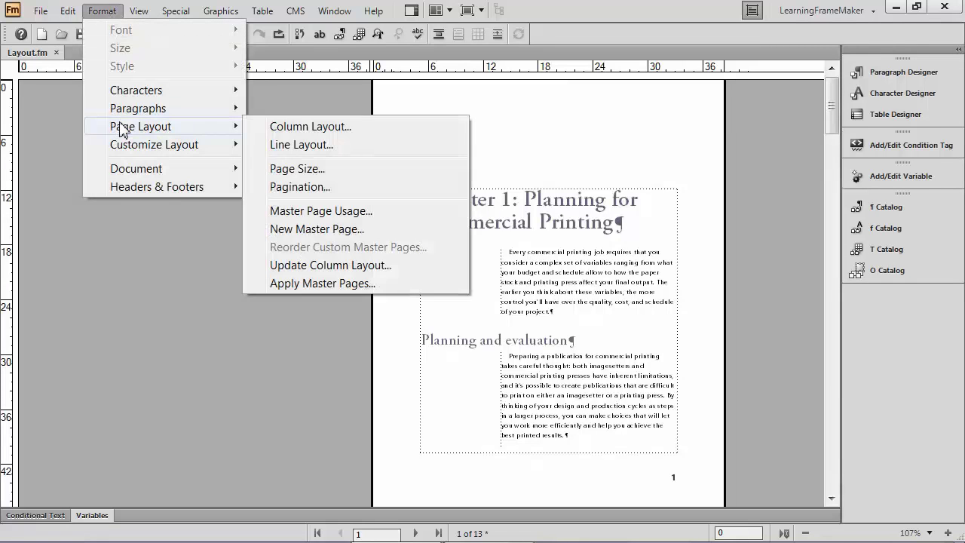
pyautogui.click(303, 211)
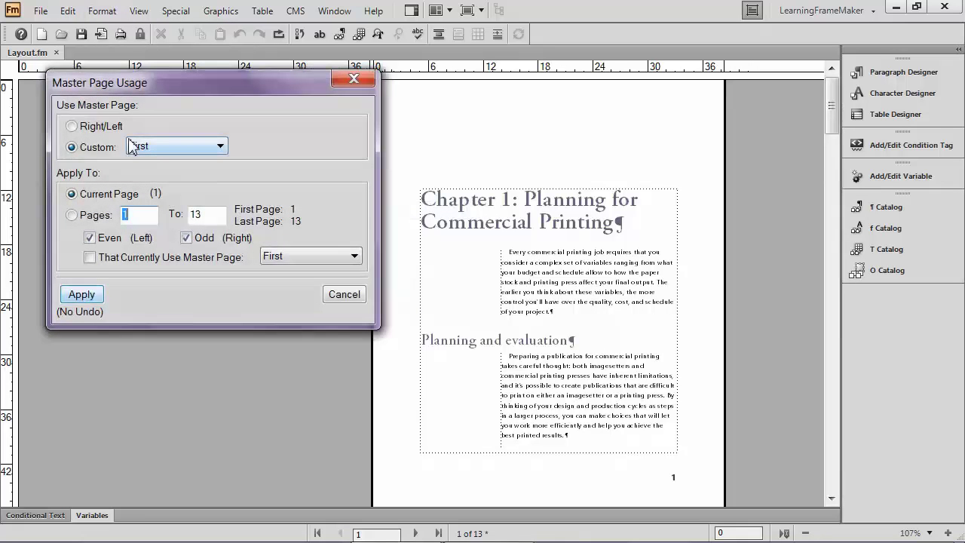
pyautogui.click(79, 126)
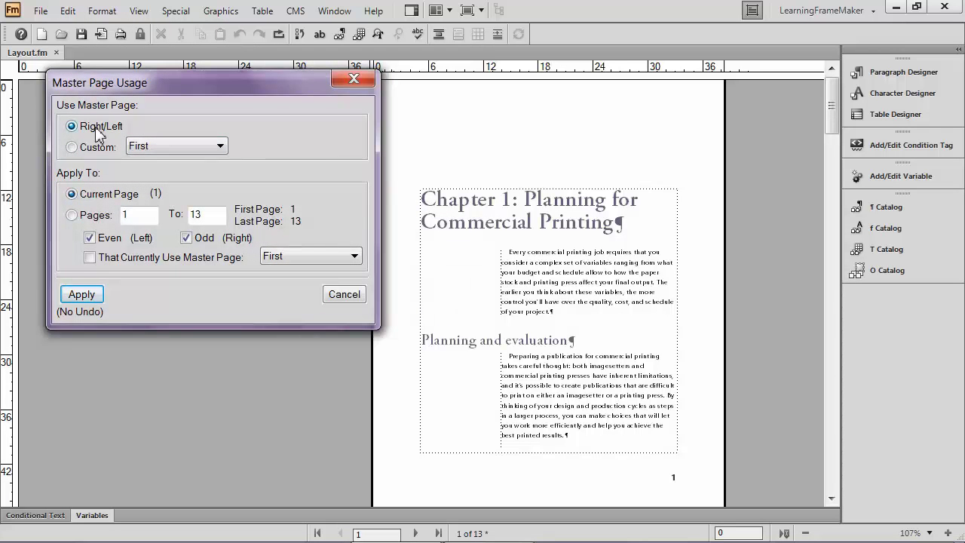
pyautogui.click(82, 296)
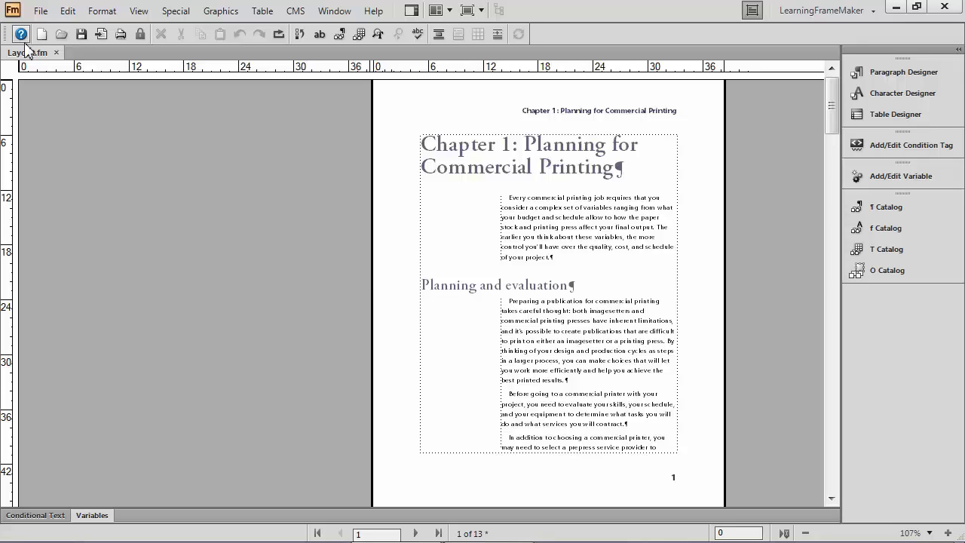
pyautogui.click(121, 12)
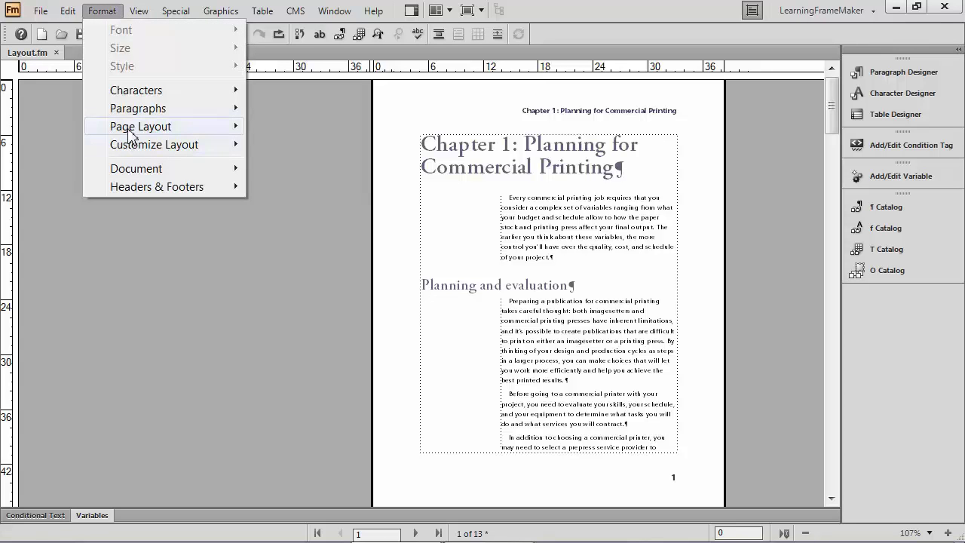
pyautogui.moveTo(139, 126)
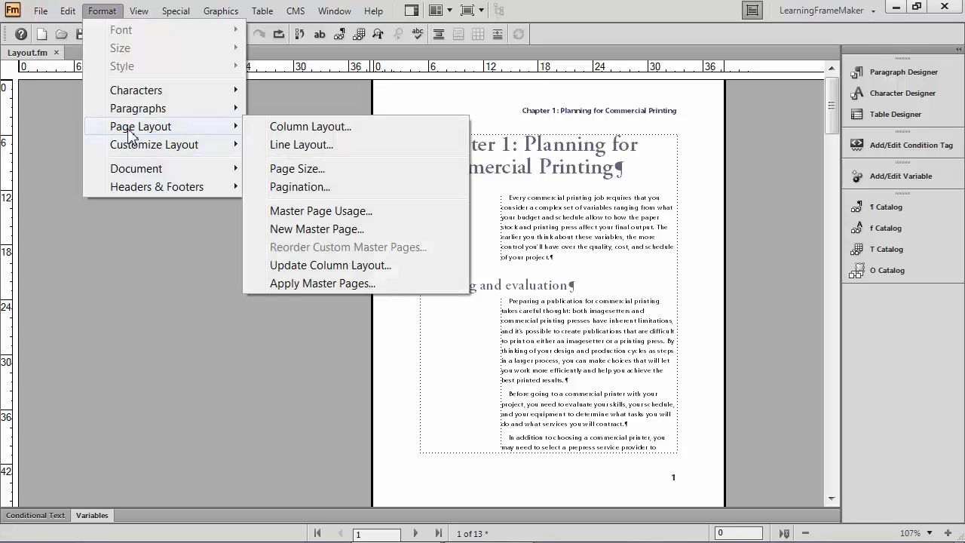
pyautogui.click(354, 282)
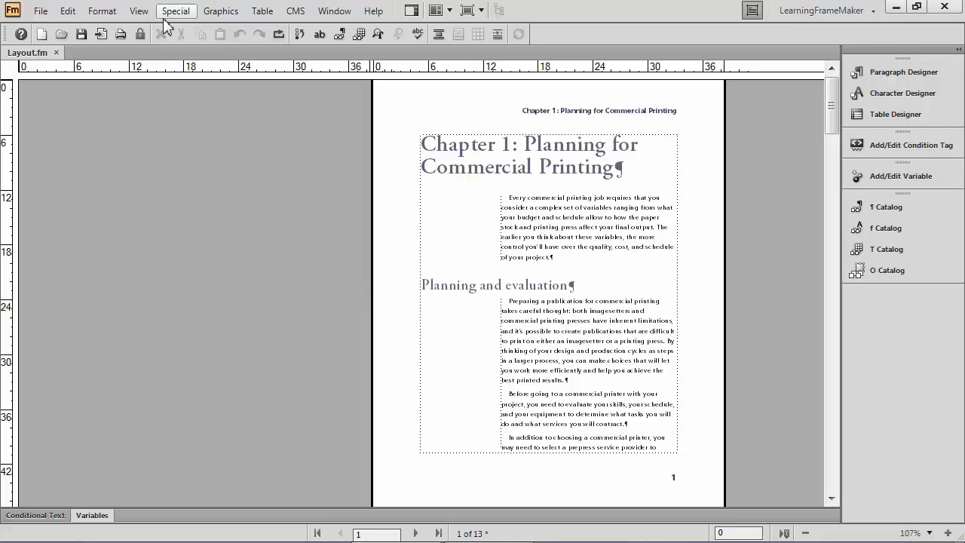
# Step: Show the MasterPageMaps reference page at 160% zoom with its empty table header in view
pyautogui.click(140, 15)
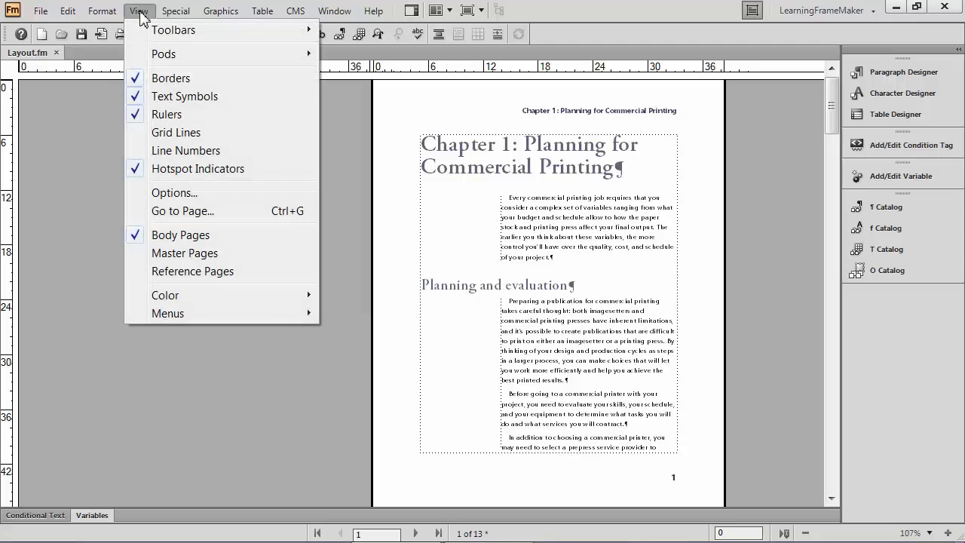
pyautogui.click(156, 272)
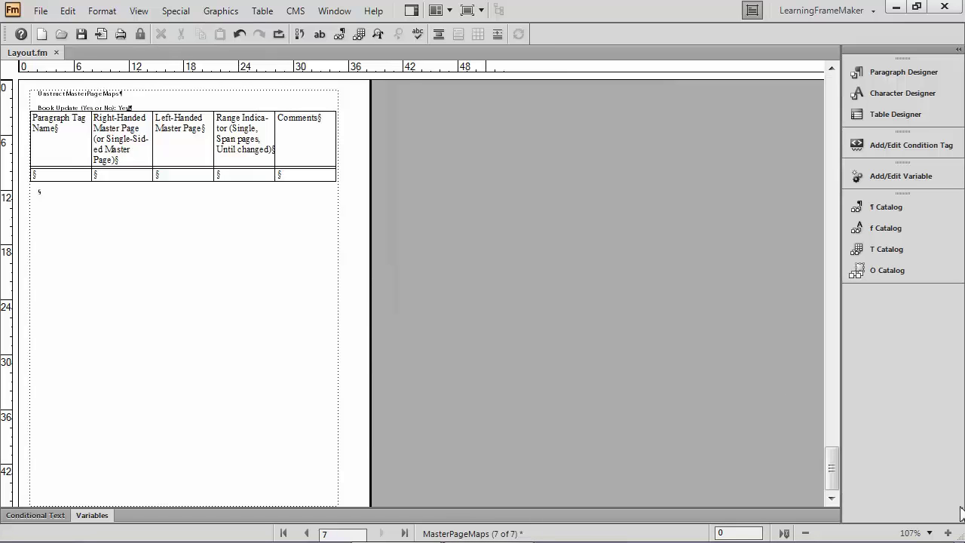
pyautogui.click(949, 533)
pyautogui.click(949, 533)
pyautogui.click(949, 532)
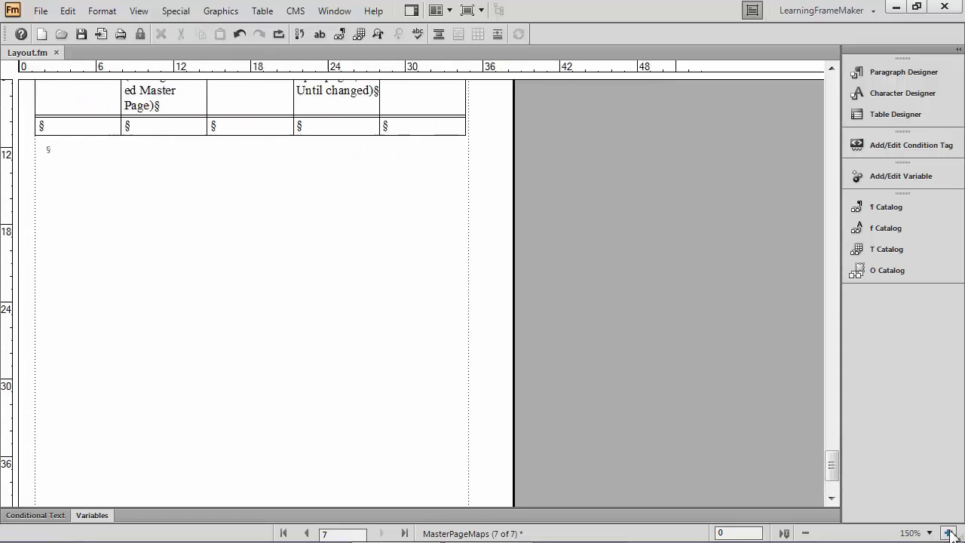
pyautogui.click(950, 533)
pyautogui.moveTo(835, 464); pyautogui.dragTo(831, 456)
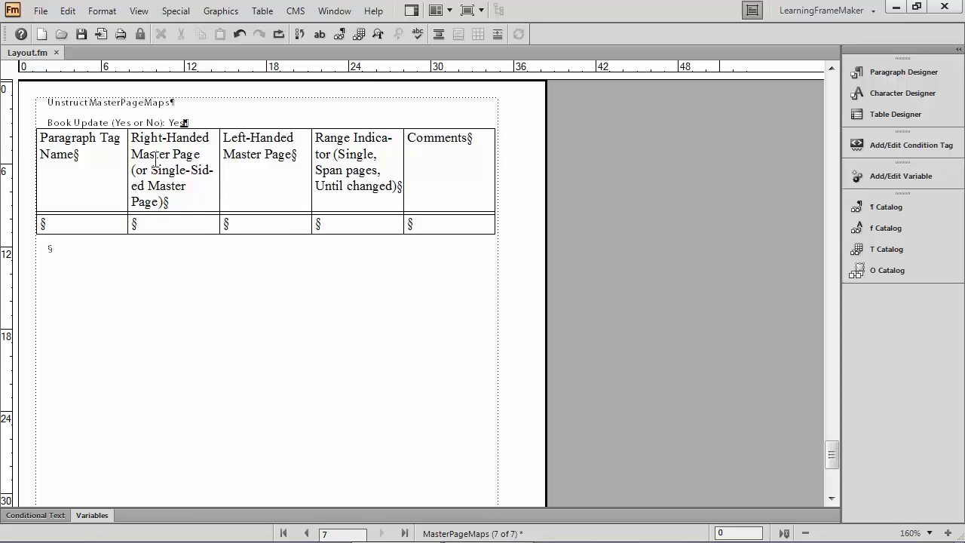
# Step: Fill the table's first row with ChapterTitle, master page First, and range Single
pyautogui.click(85, 224)
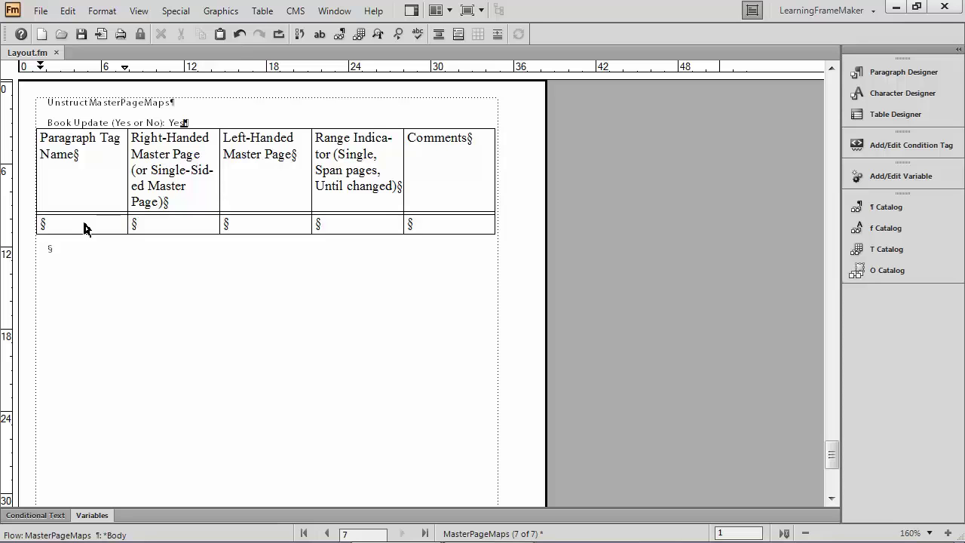
pyautogui.write('ChapterTitle')
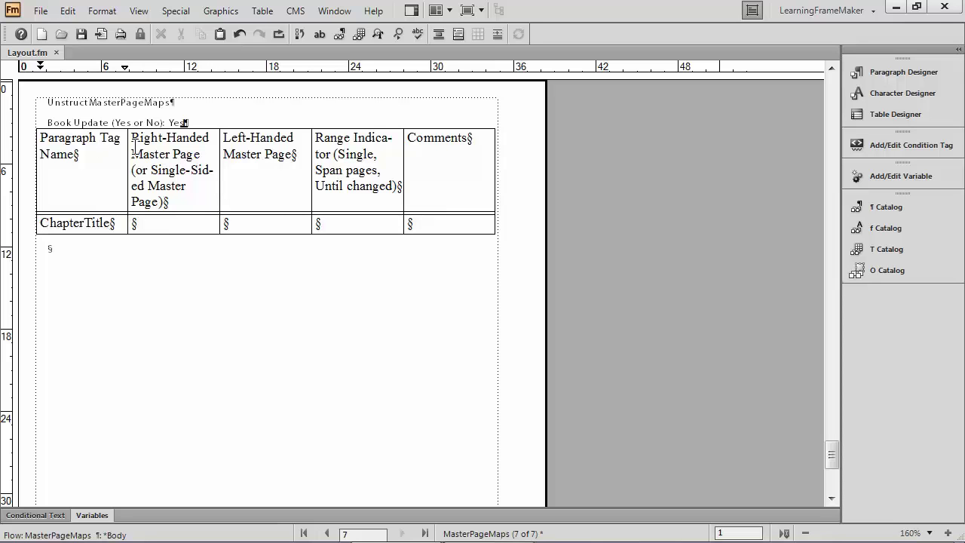
pyautogui.click(159, 227)
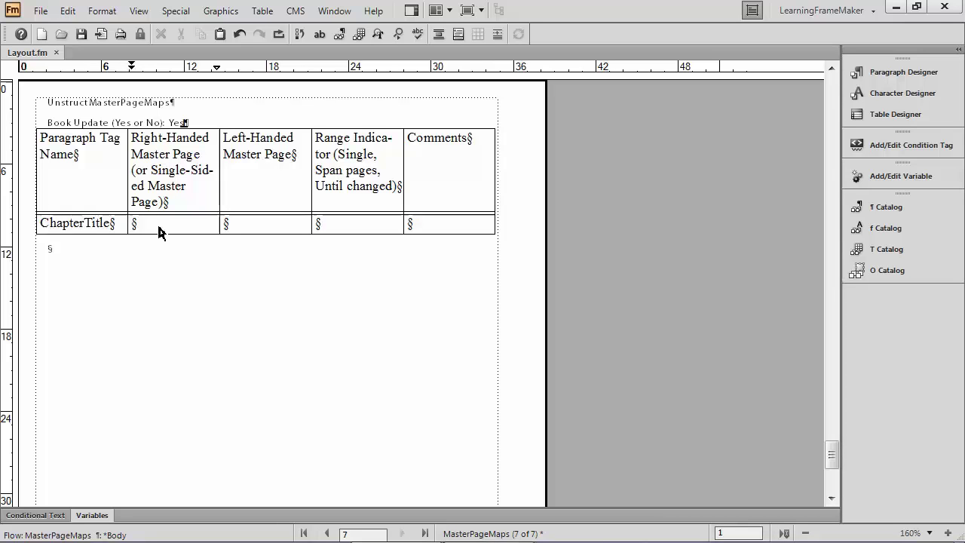
pyautogui.write('Firs')
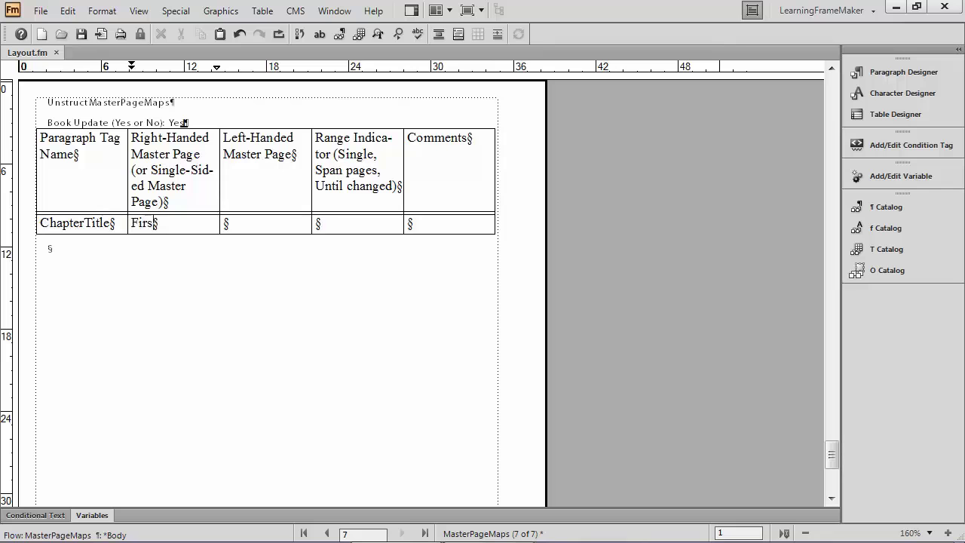
pyautogui.write('t')
pyautogui.click(350, 224)
pyautogui.write('Single')
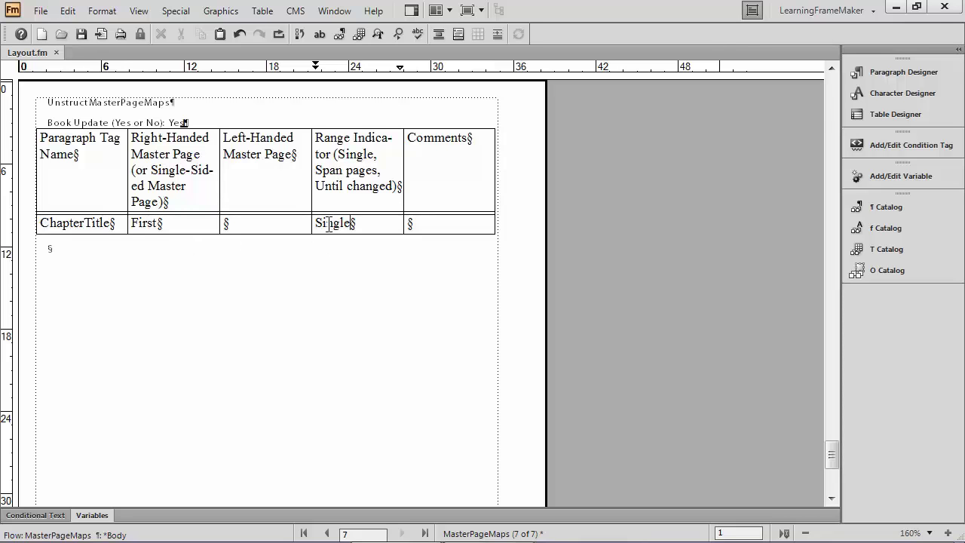
# Step: Return to body page 1 zoomed back to 107%, briefly selecting and deselecting part of the chapter heading
pyautogui.click(139, 12)
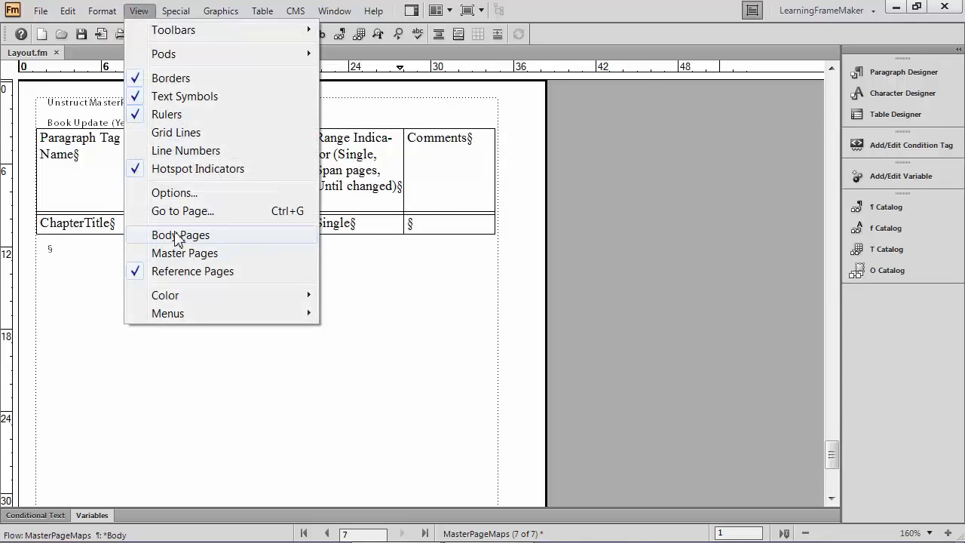
pyautogui.click(178, 236)
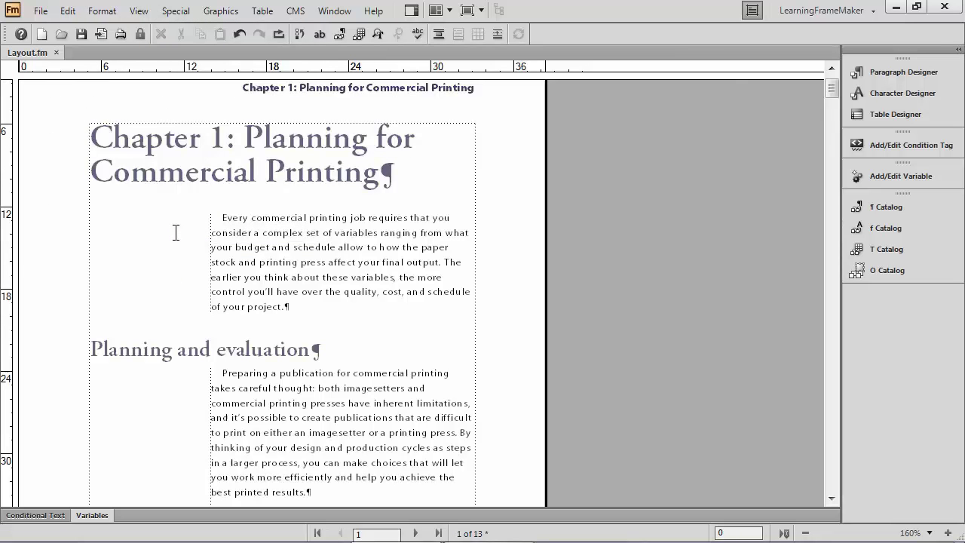
pyautogui.press('Escape')
pyautogui.press('z')
pyautogui.press('p')
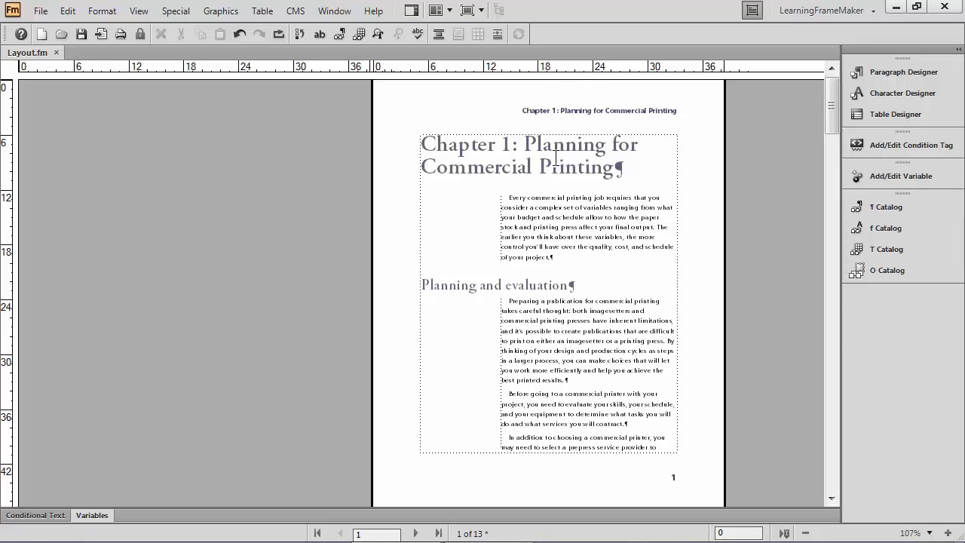
pyautogui.moveTo(554, 144); pyautogui.dragTo(555, 164)
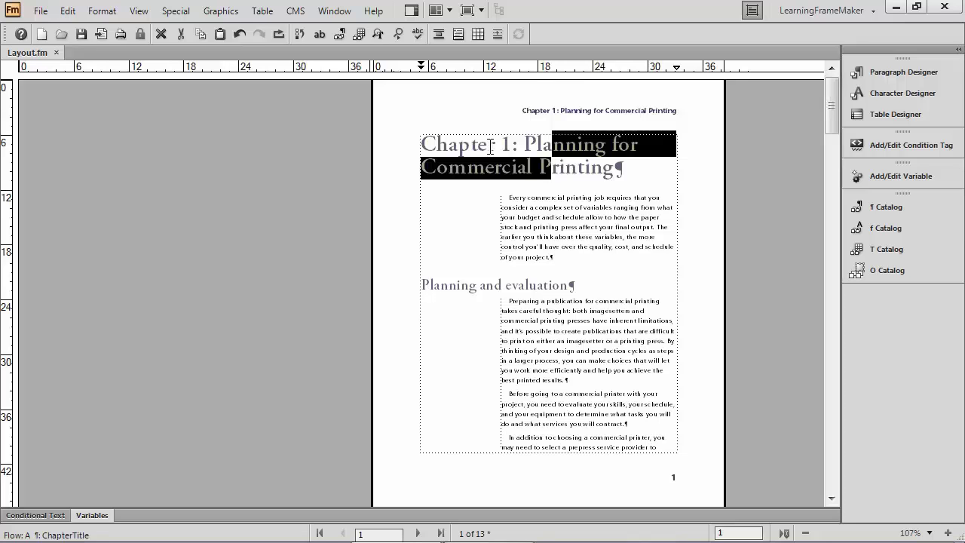
pyautogui.click(400, 121)
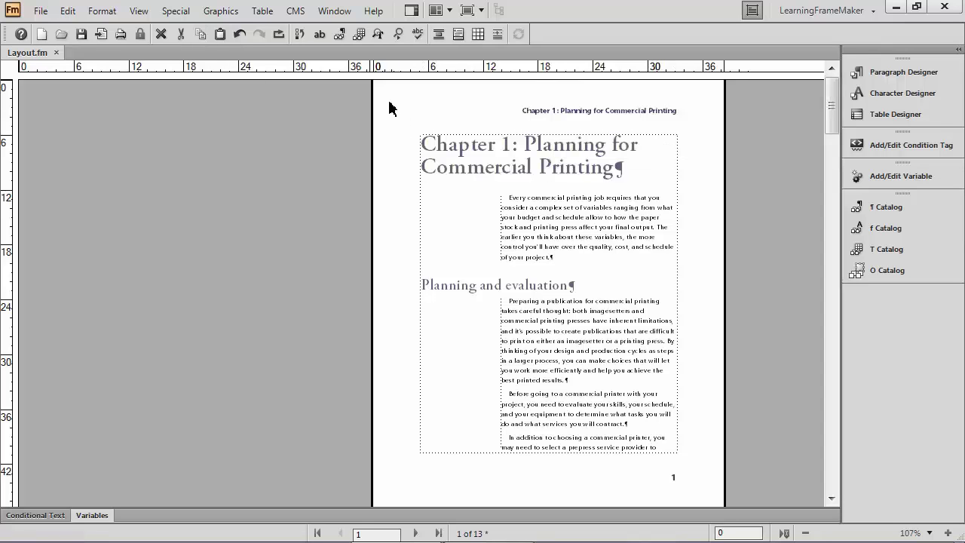
pyautogui.click(100, 14)
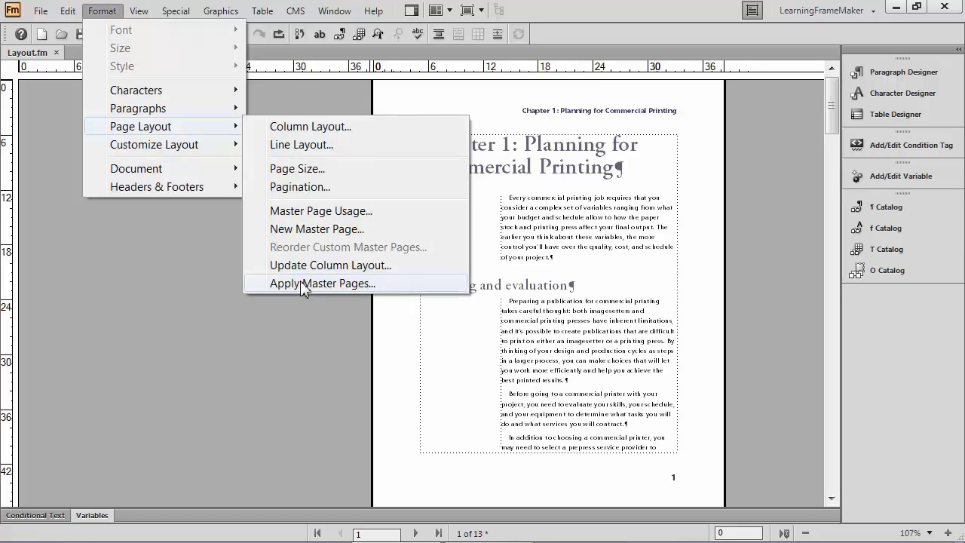
# Step: Apply the master page mappings, then scroll pages 2–3 to confirm only page 1 lost its header
pyautogui.click(300, 284)
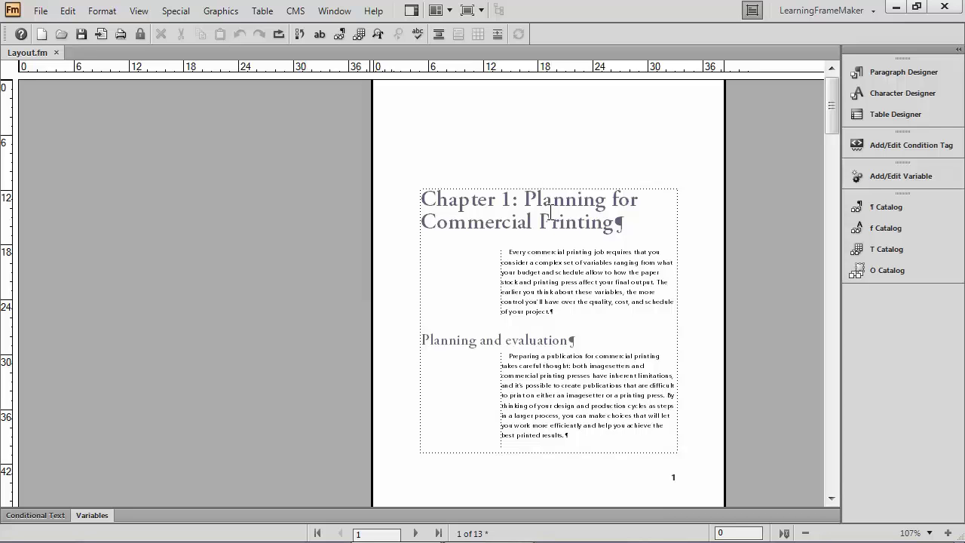
pyautogui.scroll(-5, 549, 213)
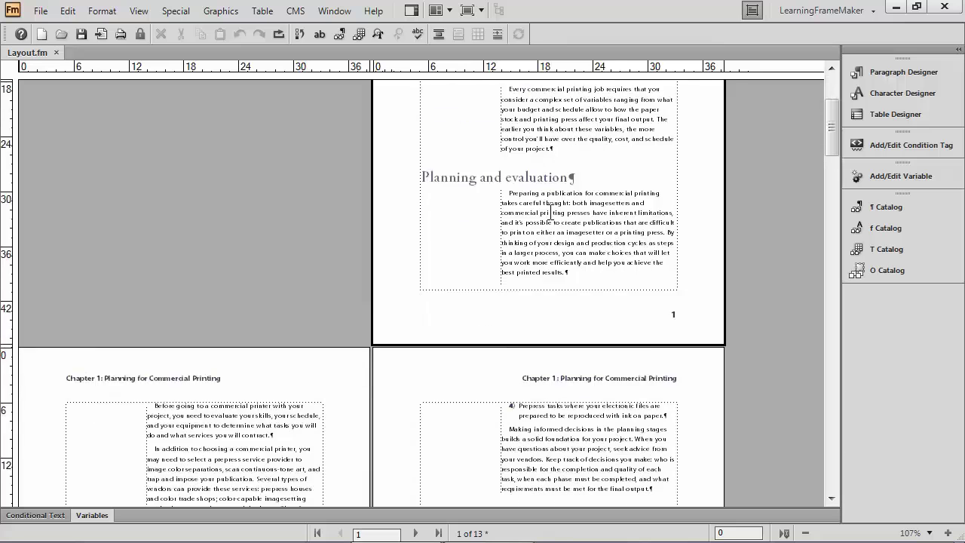
pyautogui.scroll(-2, 549, 214)
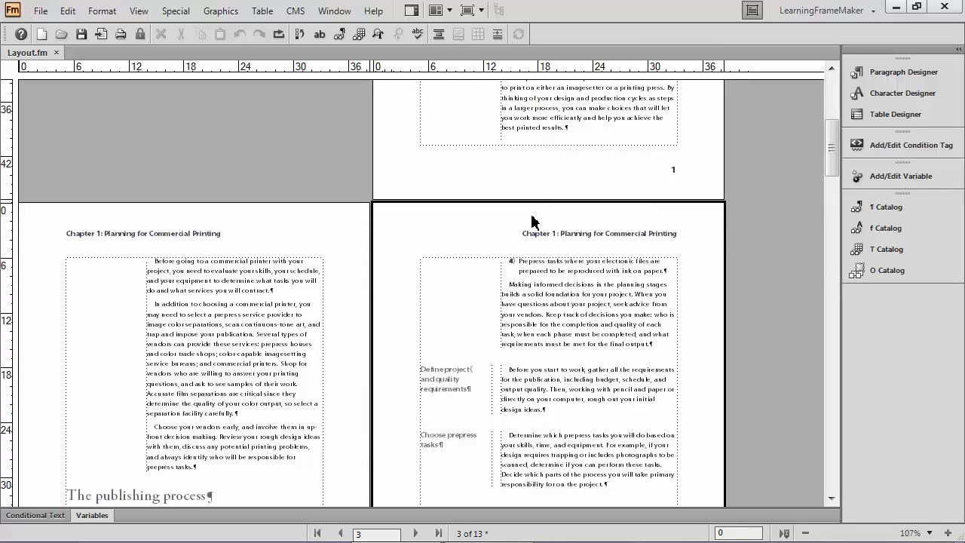
pyautogui.scroll(-1, 420, 240)
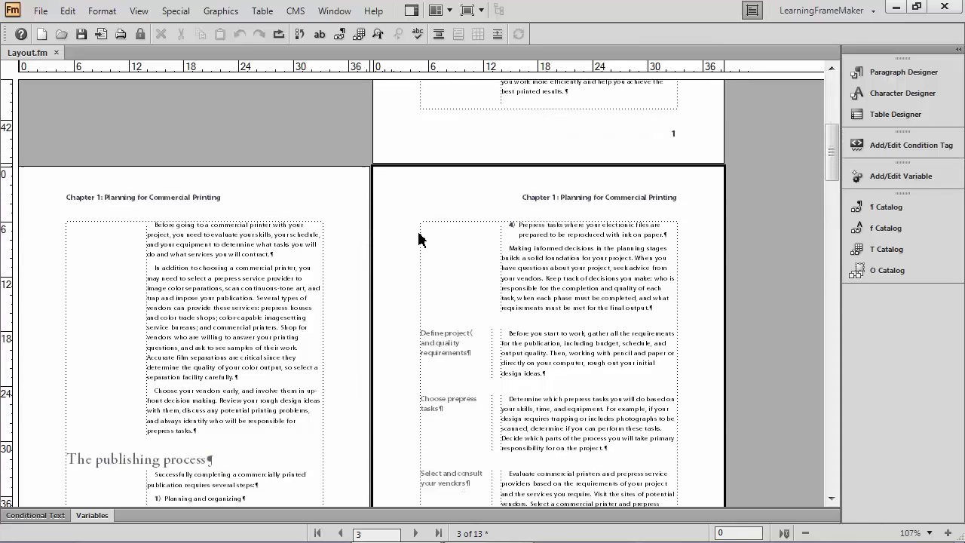
pyautogui.scroll(6, 418, 233)
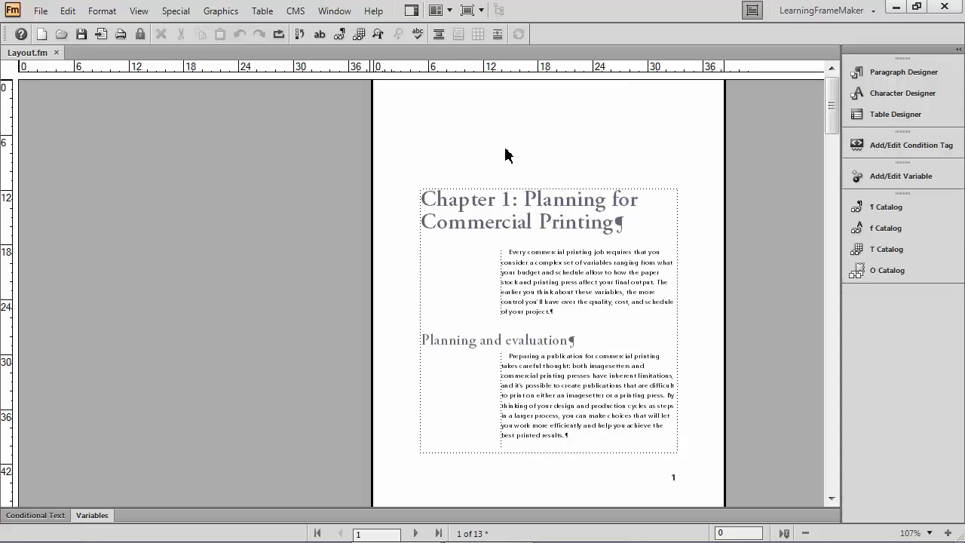
# Step: Bring up the Page Layout submenu under Format
pyautogui.click(102, 11)
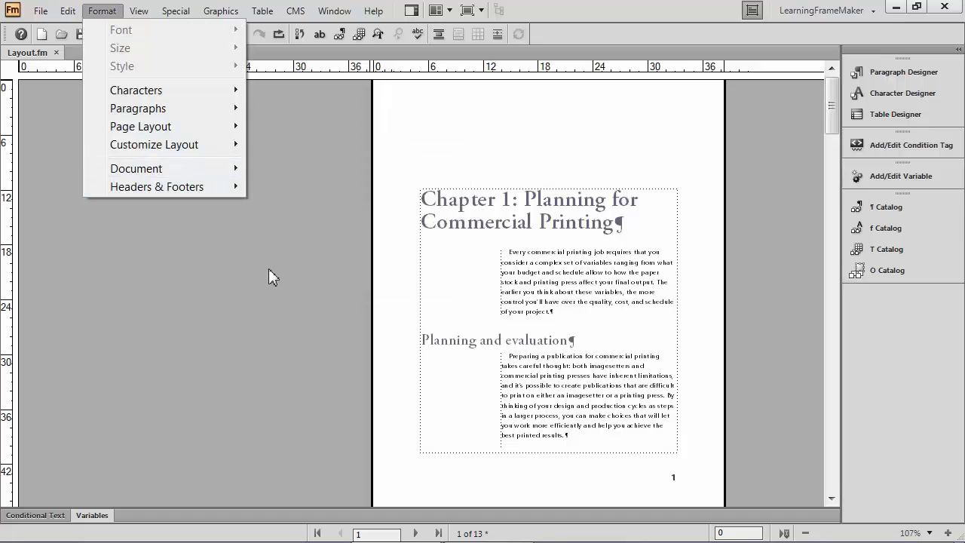
pyautogui.moveTo(223, 126)
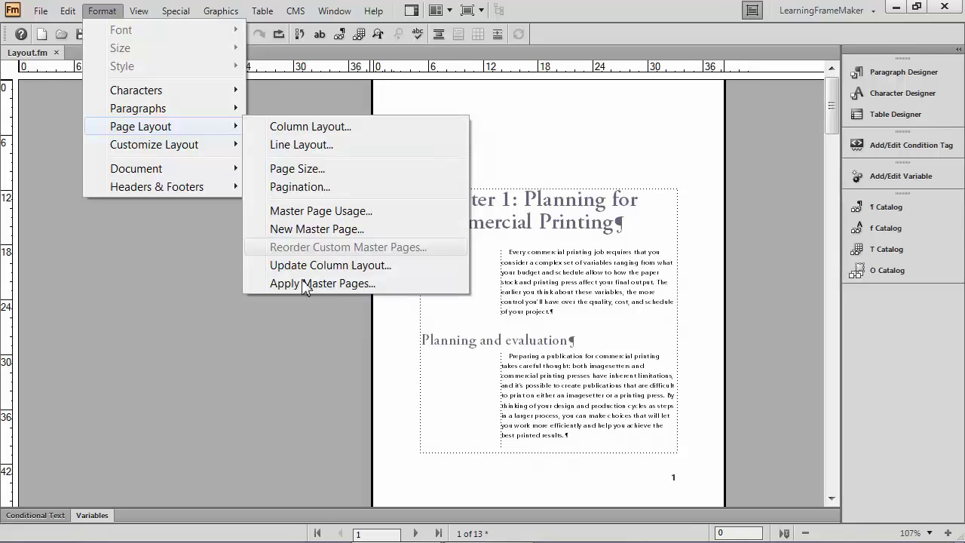